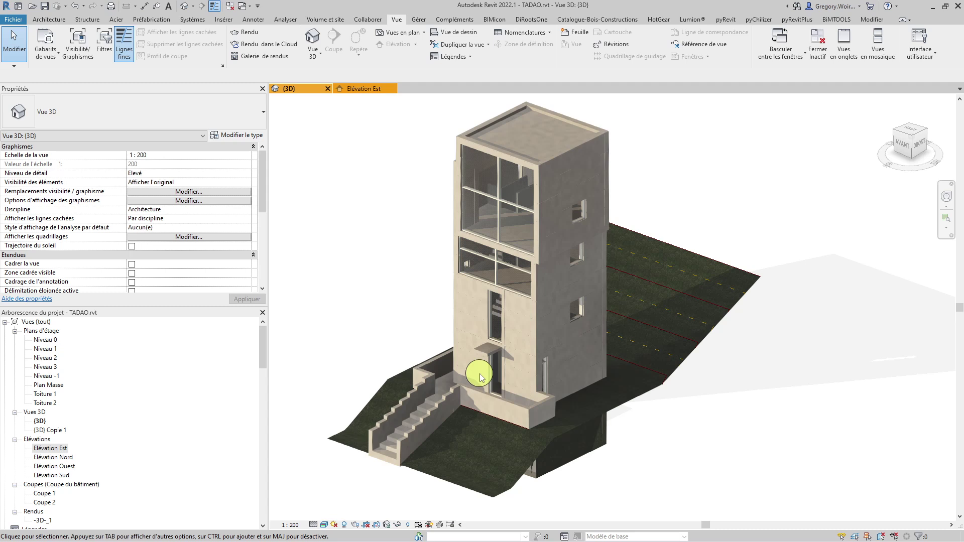
# Look through the Elévation Est, {3D}, Niveau 0 and Niveau 1 views of the tower
pyautogui.click(362, 94)
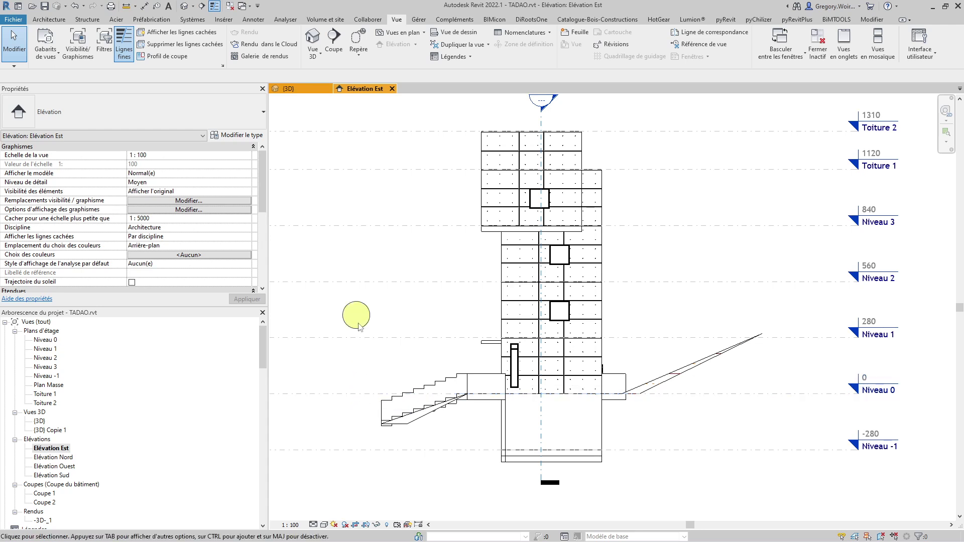
pyautogui.click(299, 89)
pyautogui.scroll(-3, 588, 307)
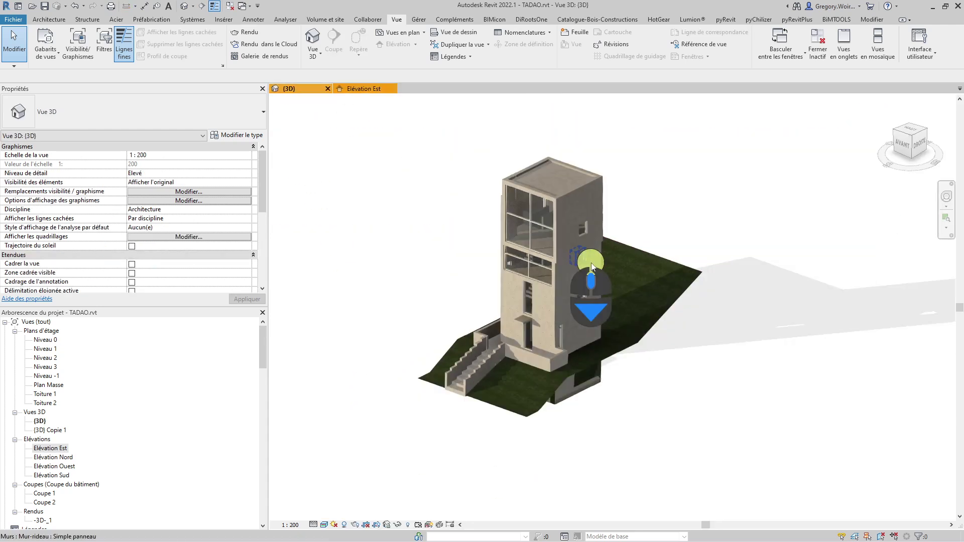
pyautogui.doubleClick(43, 340)
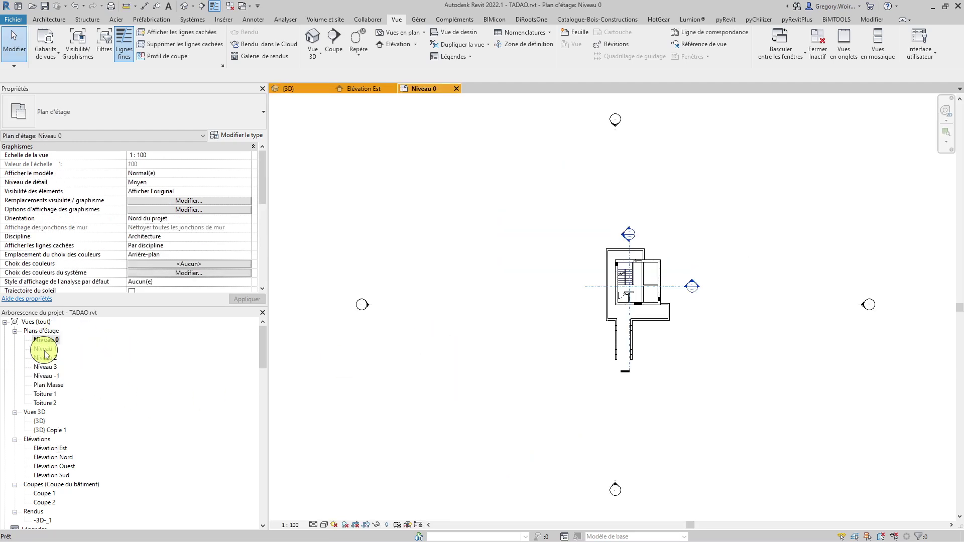
pyautogui.doubleClick(44, 350)
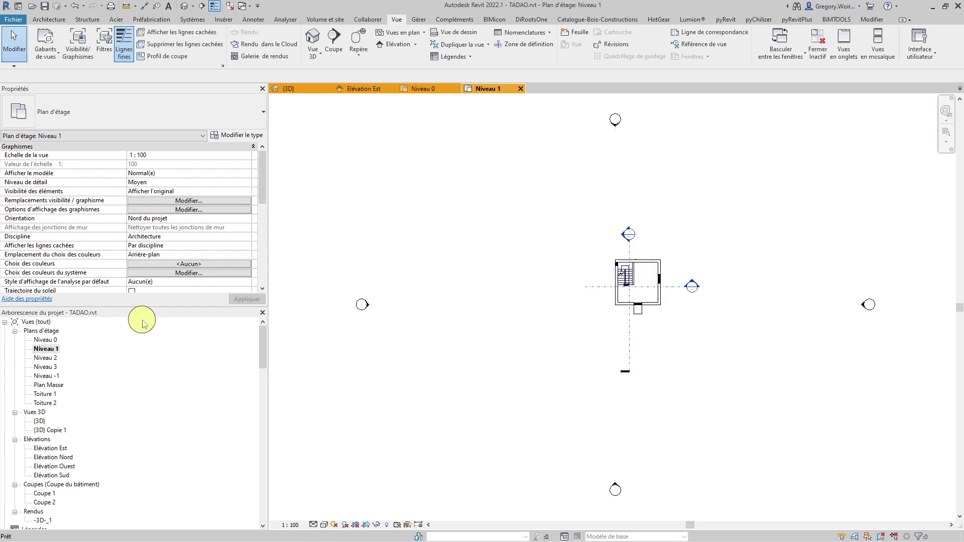
# Place a perspective camera on the Niveau 0 plan at the foot of the entrance stairs, aimed at the tower's entrance wall
pyautogui.doubleClick(43, 340)
pyautogui.scroll(2, 711, 363)
pyautogui.scroll(1, 711, 363)
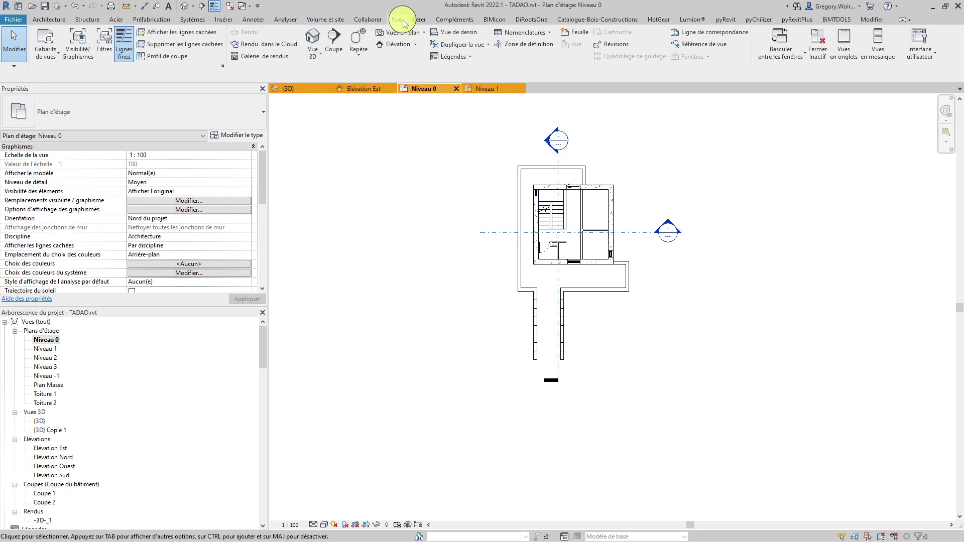
pyautogui.click(320, 52)
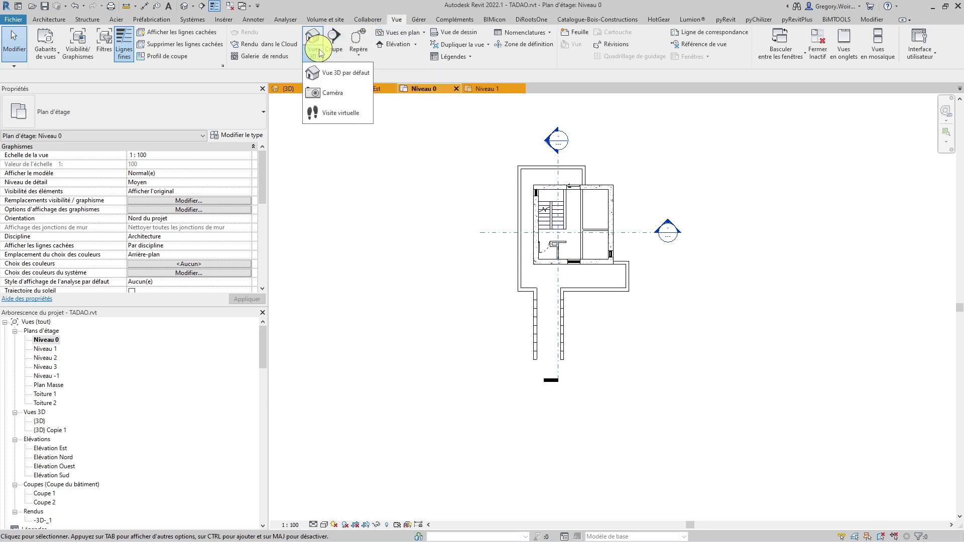
pyautogui.click(323, 95)
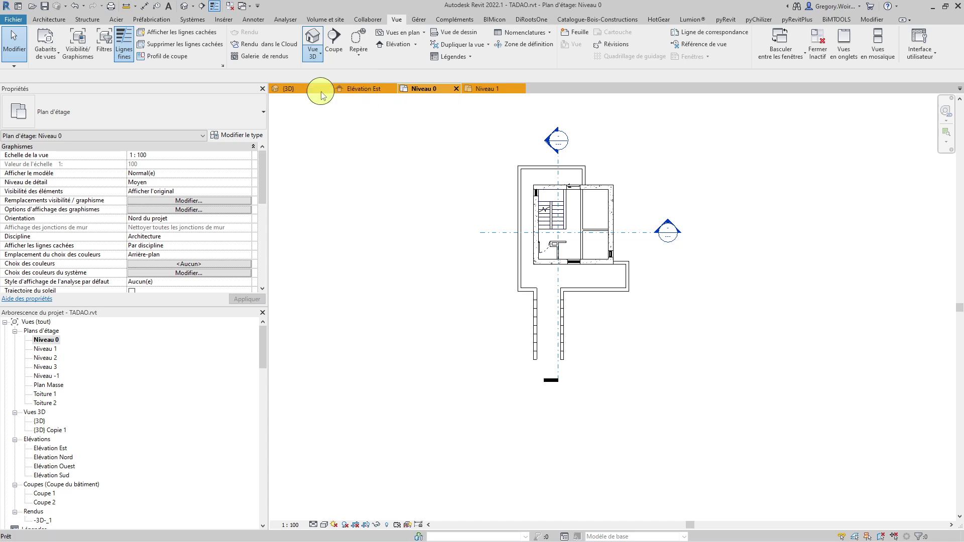
pyautogui.click(548, 360)
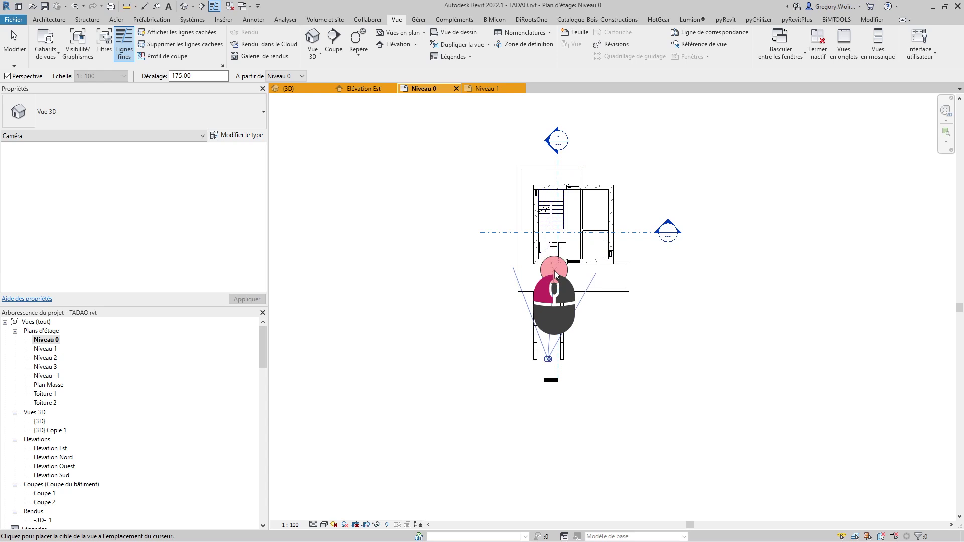
pyautogui.click(556, 274)
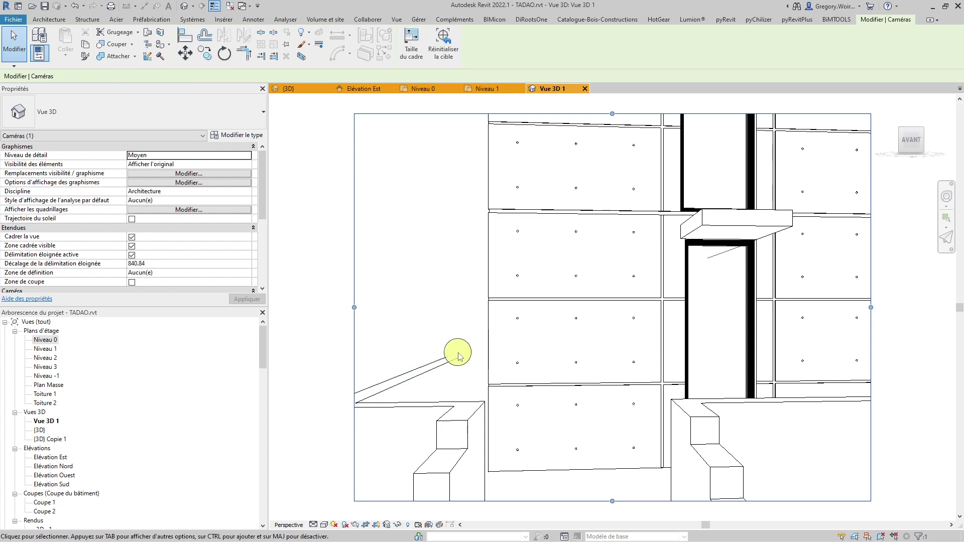
# Close the new camera view Vue 3D 1 and delete it from the project
pyautogui.click(585, 89)
pyautogui.click(48, 422)
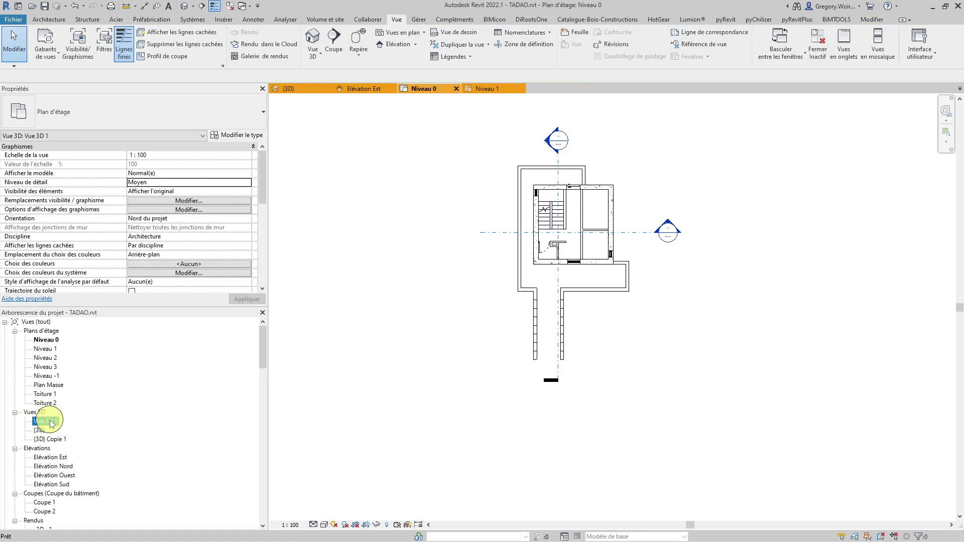
pyautogui.rightClick(48, 422)
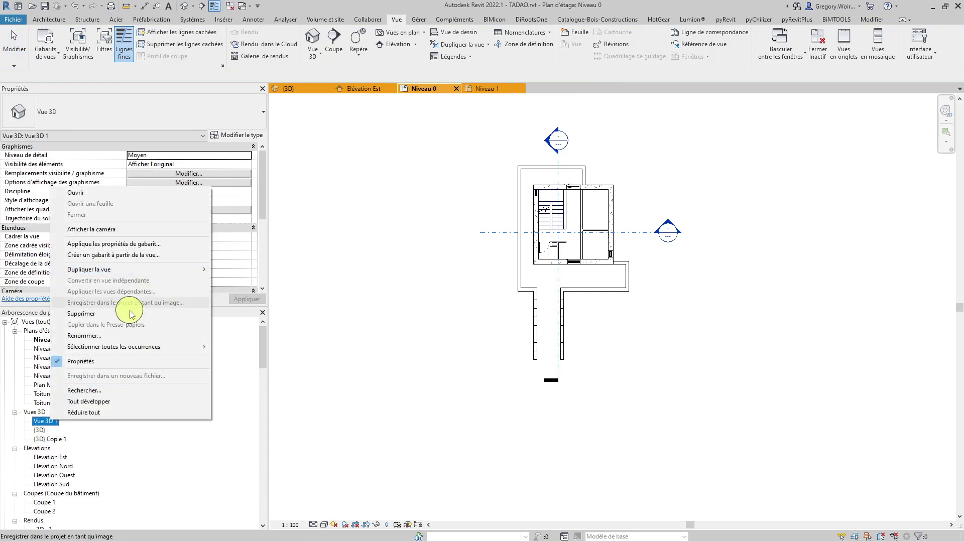
pyautogui.click(81, 314)
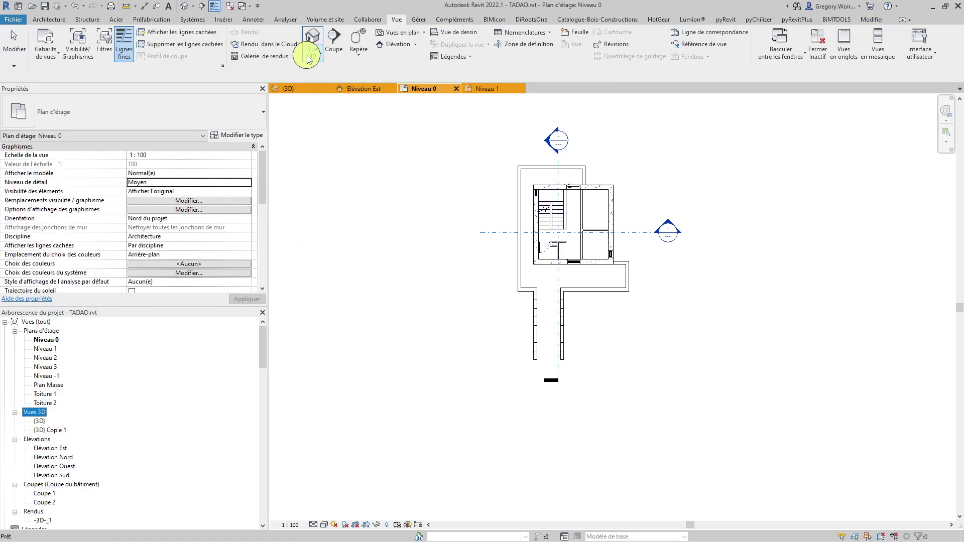
# Place a camera on Niveau 0 at the foot of the entrance stairs, with its target point beyond the far side of the building
pyautogui.click(309, 56)
pyautogui.click(321, 89)
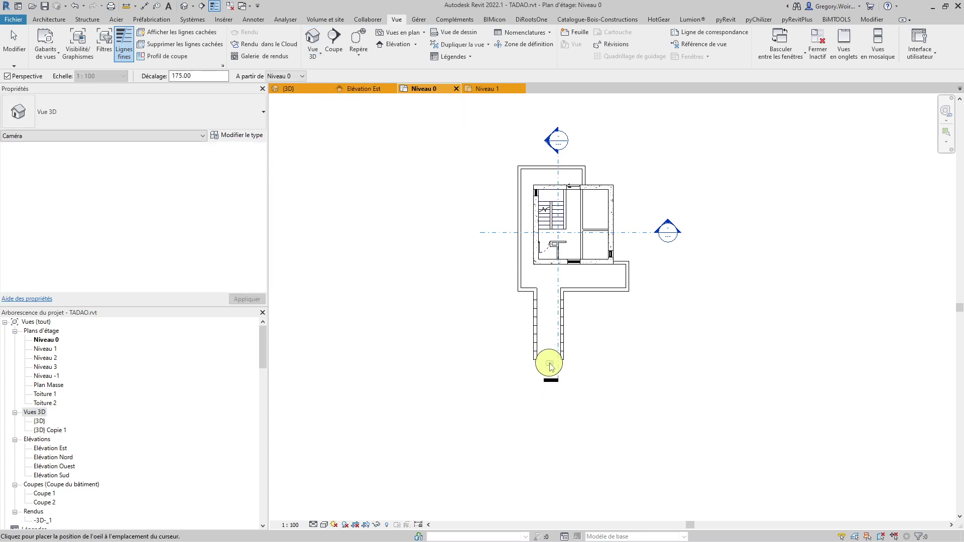
pyautogui.moveTo(550, 365); pyautogui.dragTo(562, 114)
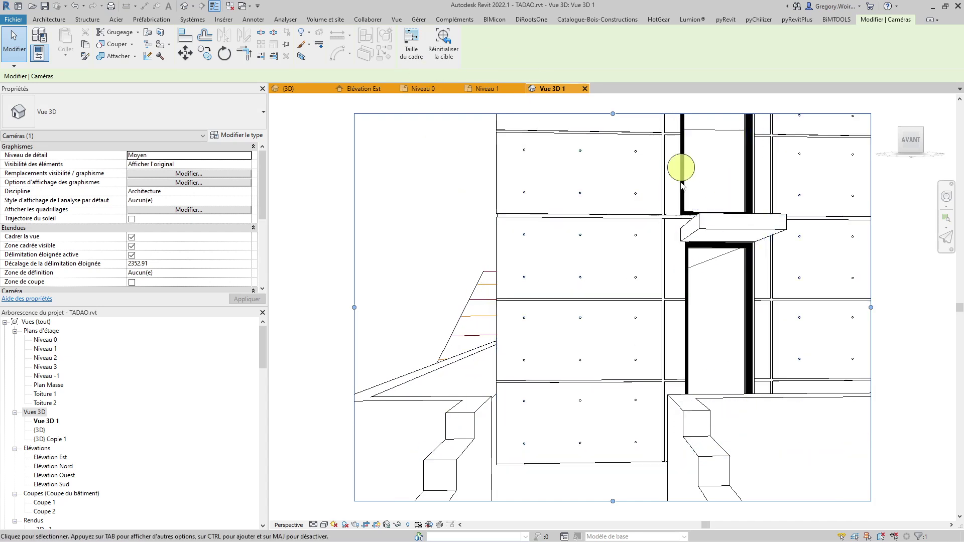
# Examine the camera's field of view on the Niveau 1 plan and review its extents, eye and target properties
pyautogui.click(485, 89)
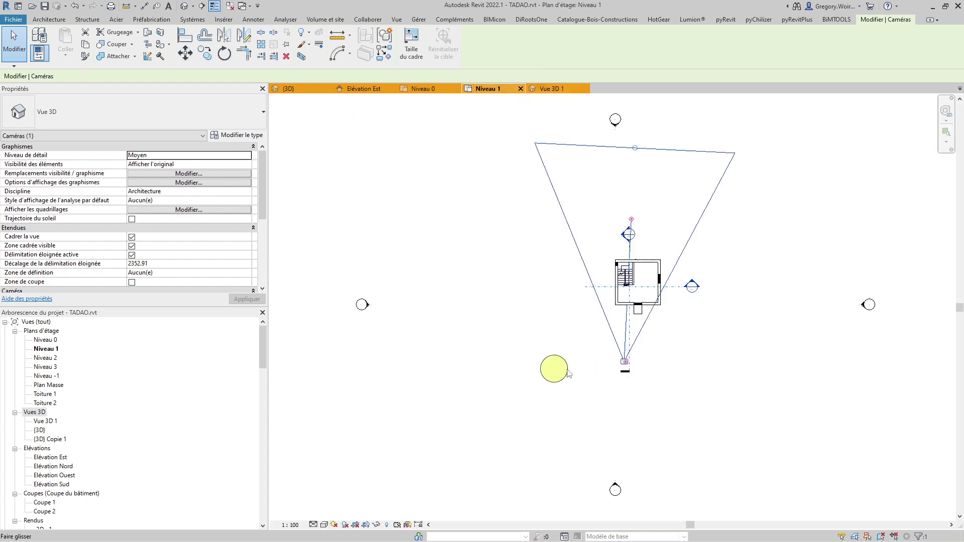
pyautogui.scroll(-3, 189, 240)
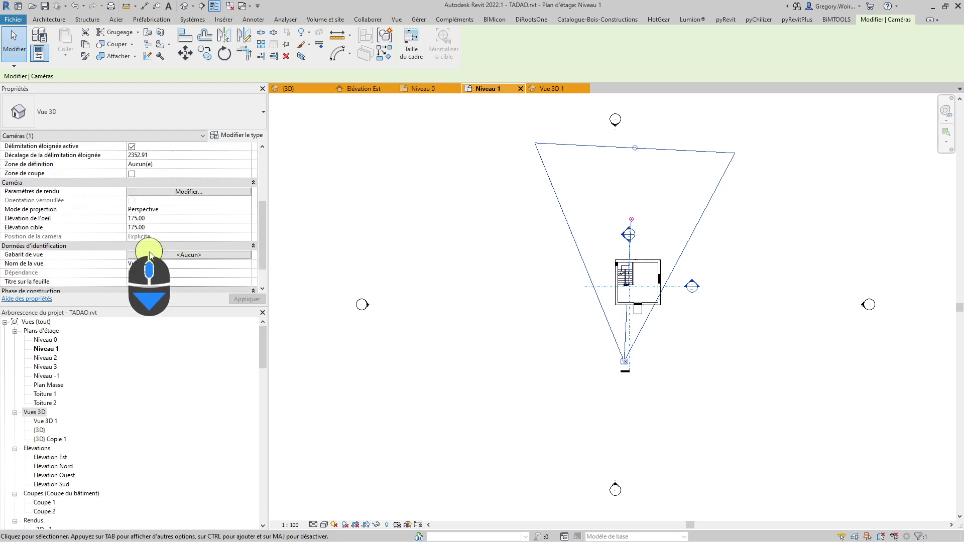
pyautogui.scroll(3, 184, 221)
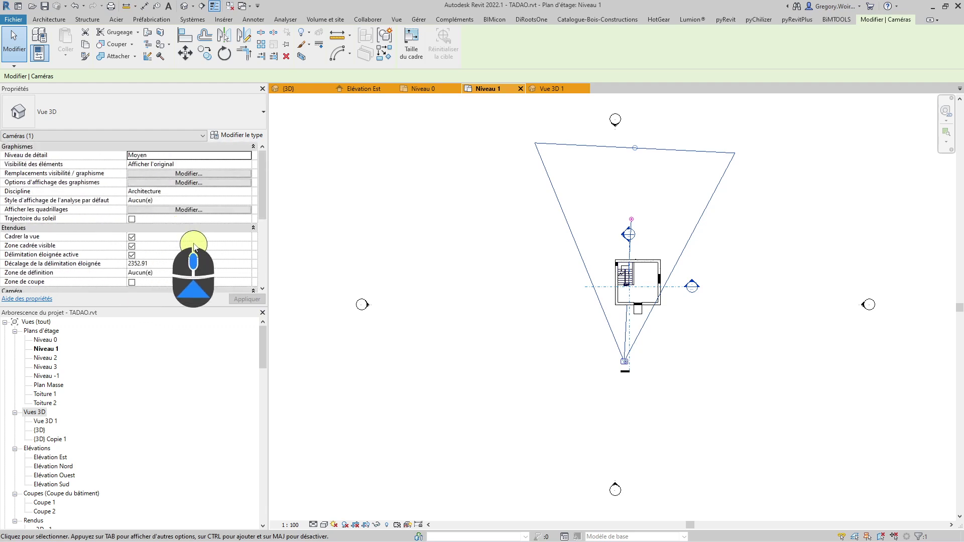
pyautogui.scroll(-3, 193, 249)
pyautogui.scroll(3, 196, 253)
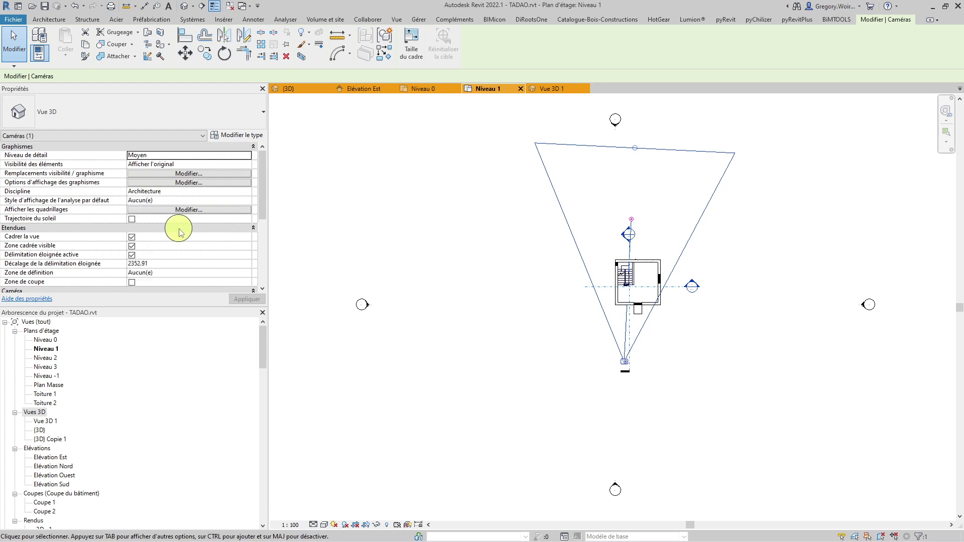
pyautogui.scroll(-3, 183, 228)
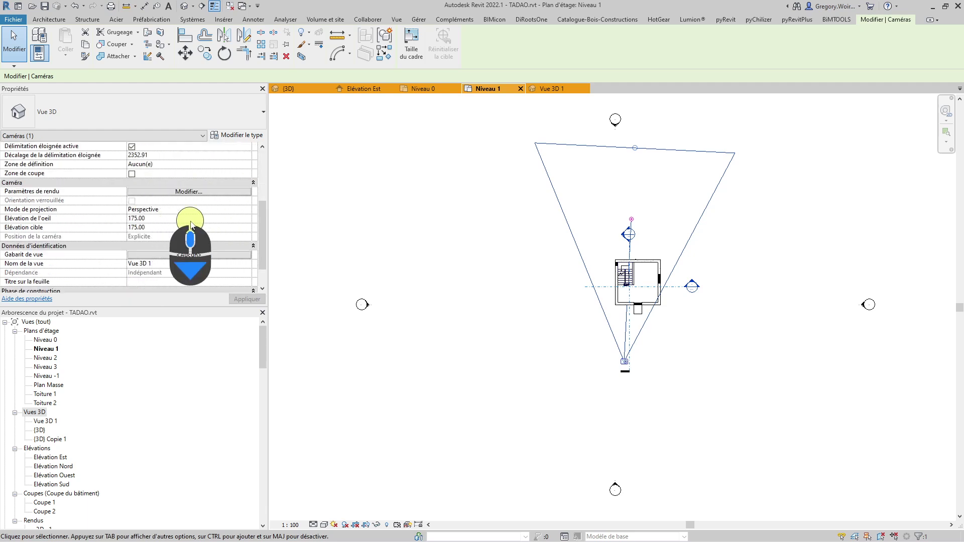
pyautogui.scroll(-1, 190, 225)
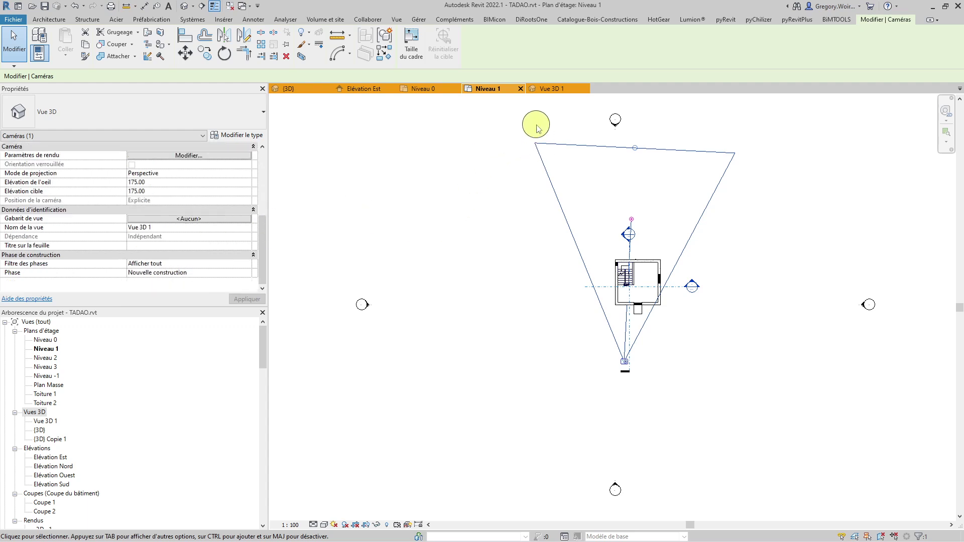
# Set the camera's eye elevation to 0 and check the result in the Vue 3D 1 perspective
pyautogui.click(158, 183)
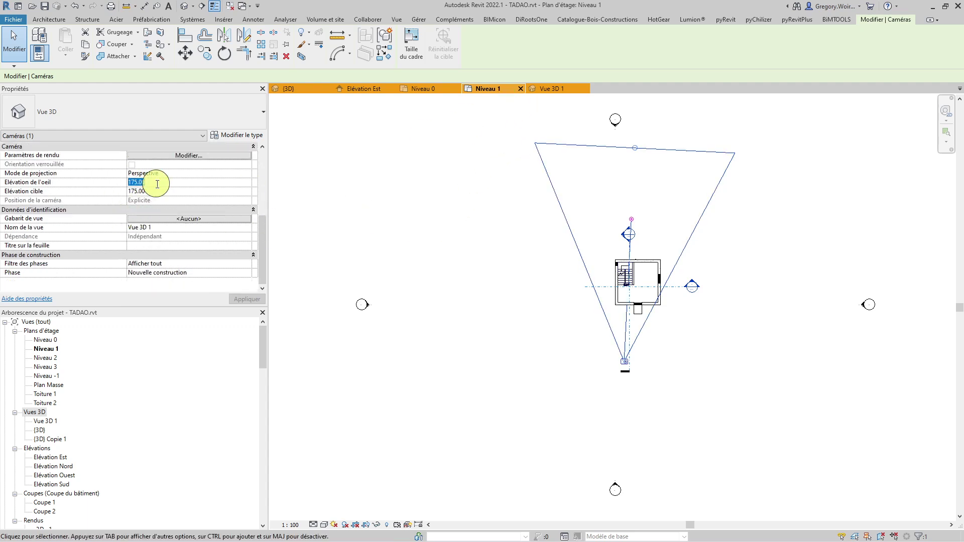
pyautogui.write('0')
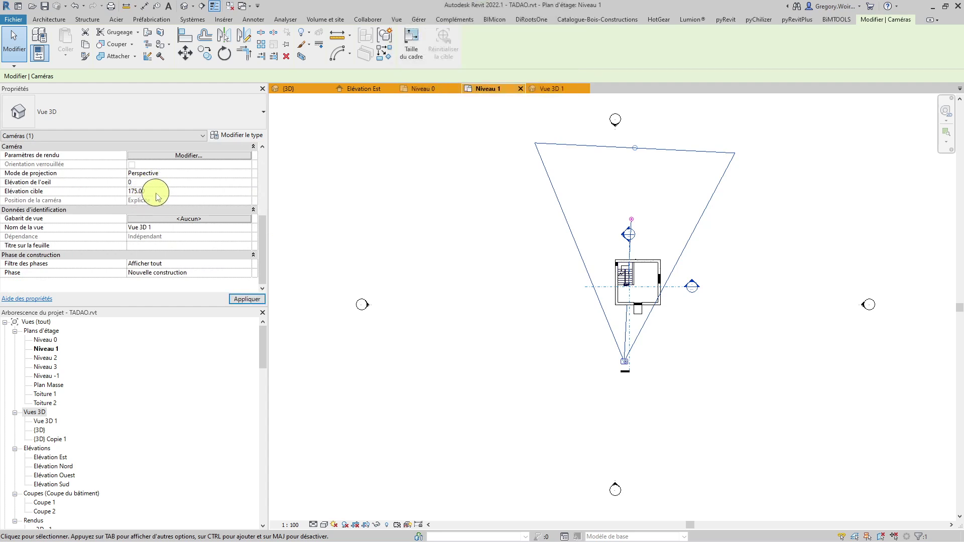
pyautogui.click(157, 194)
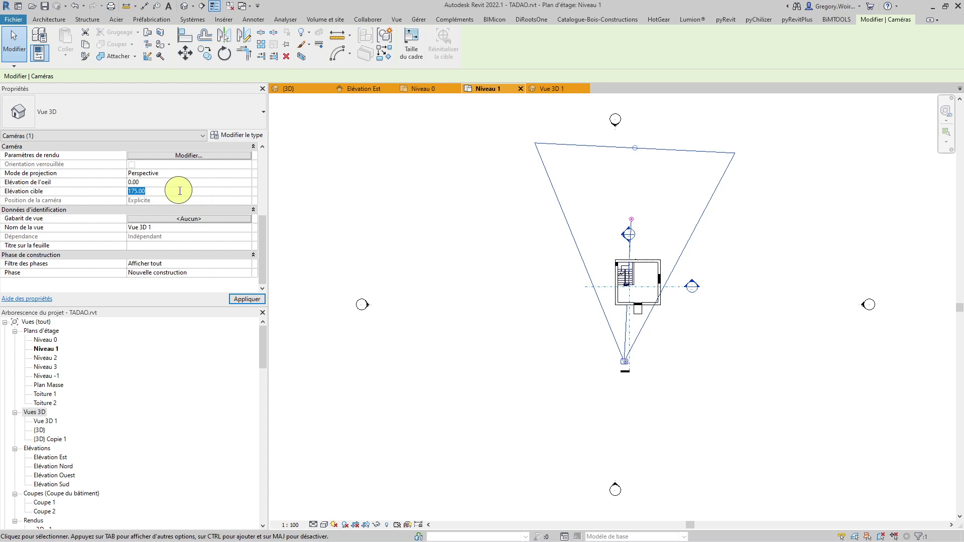
pyautogui.moveTo(636, 153); pyautogui.dragTo(641, 152)
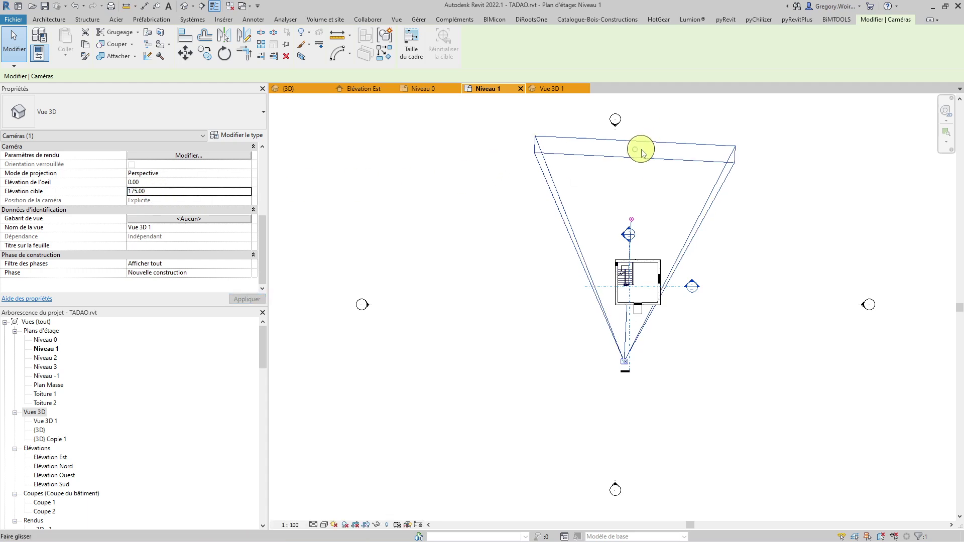
pyautogui.click(560, 94)
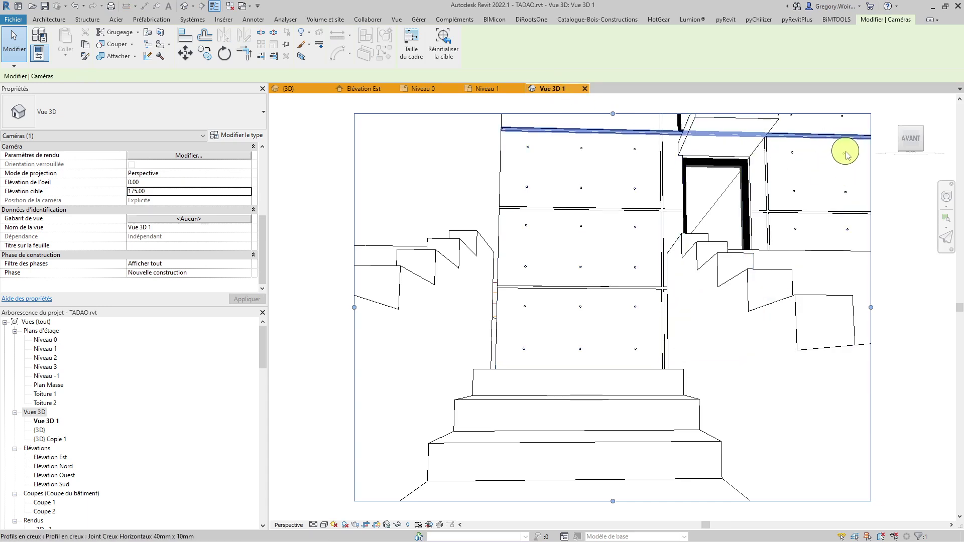
# On the Niveau 1 plan, shift the camera's target point slightly east, set its target elevation to 250, and check the perspective
pyautogui.click(506, 93)
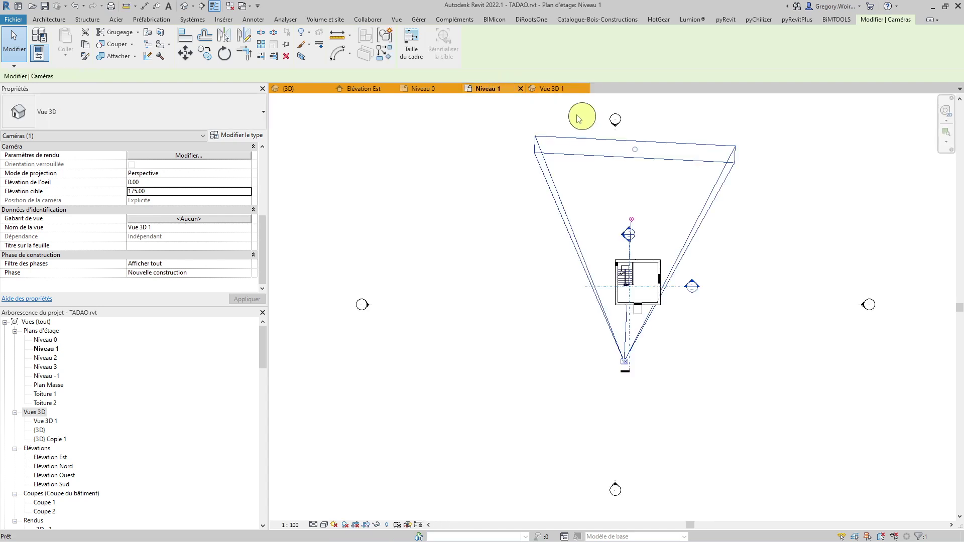
pyautogui.moveTo(631, 220); pyautogui.dragTo(652, 215)
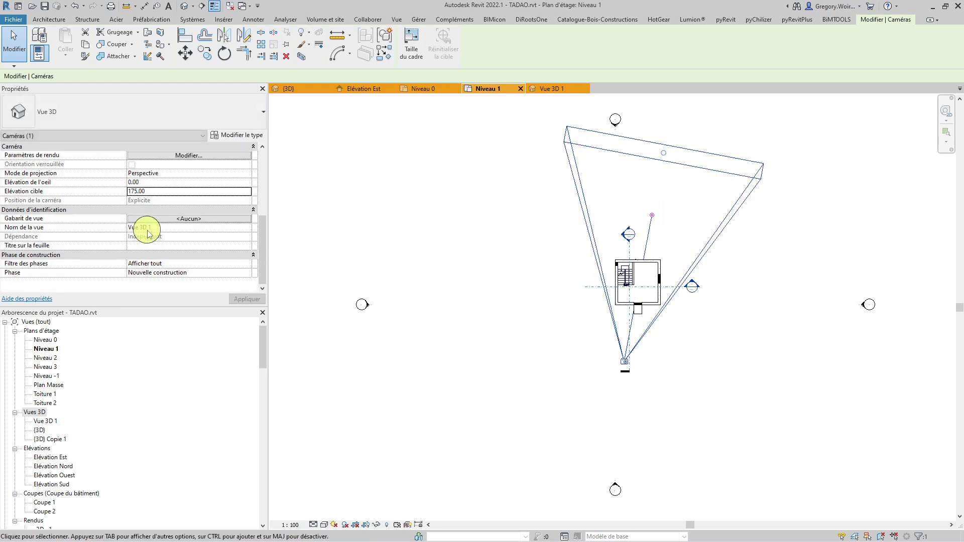
pyautogui.click(153, 192)
pyautogui.write('22')
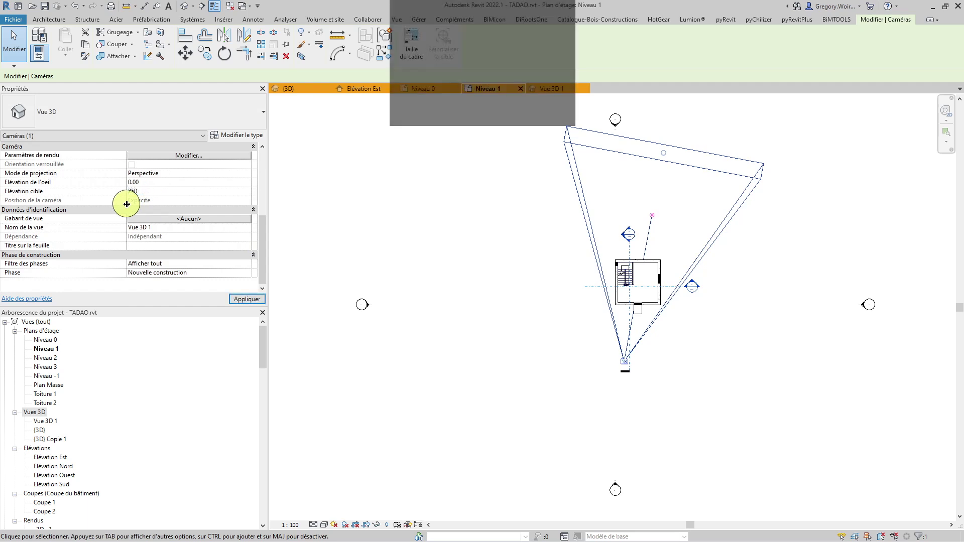
pyautogui.click(248, 300)
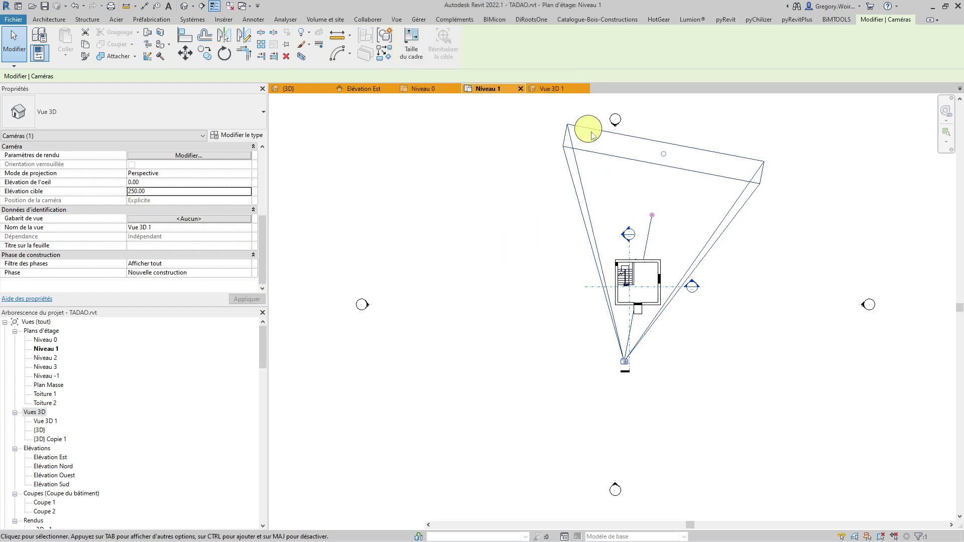
pyautogui.click(553, 93)
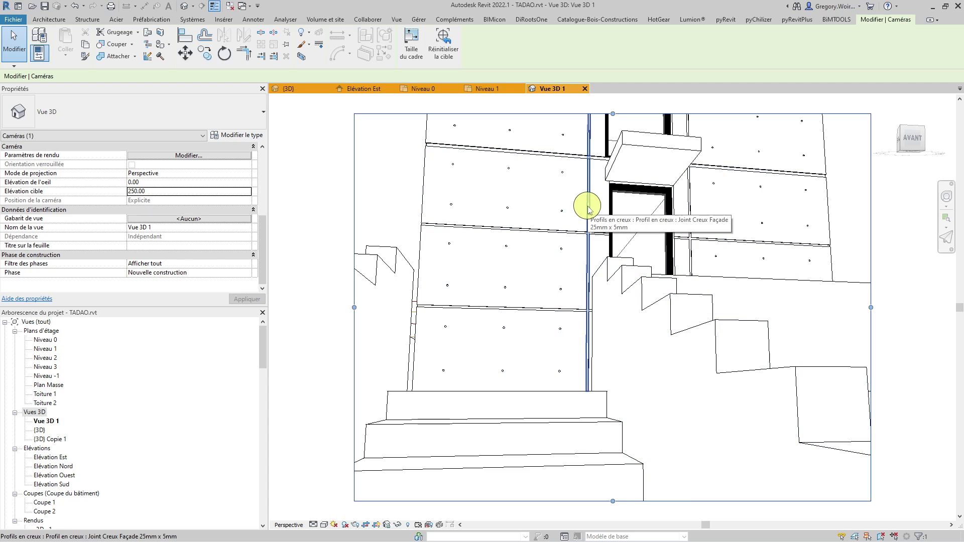
# Raise the camera's target elevation to 700 in the Vue 3D 1 perspective
pyautogui.click(154, 192)
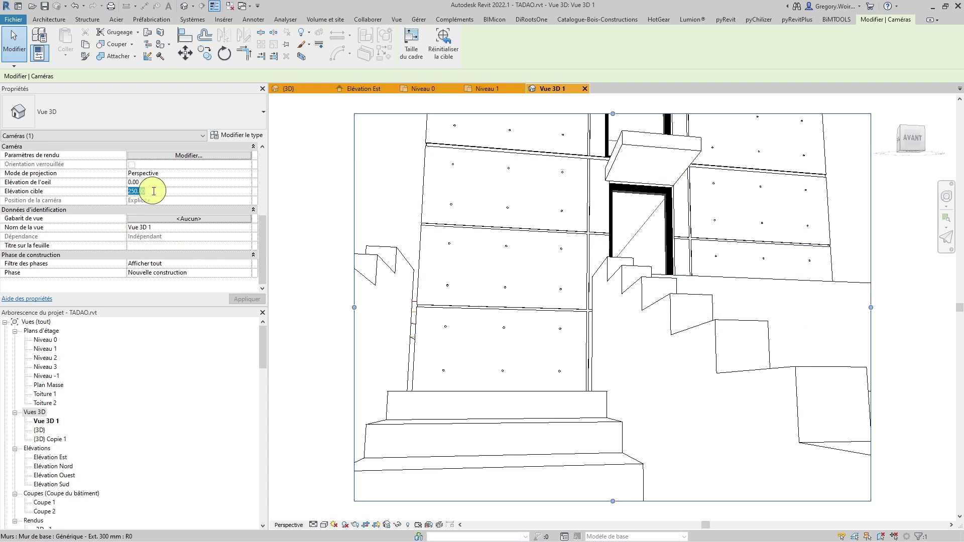
pyautogui.write('700')
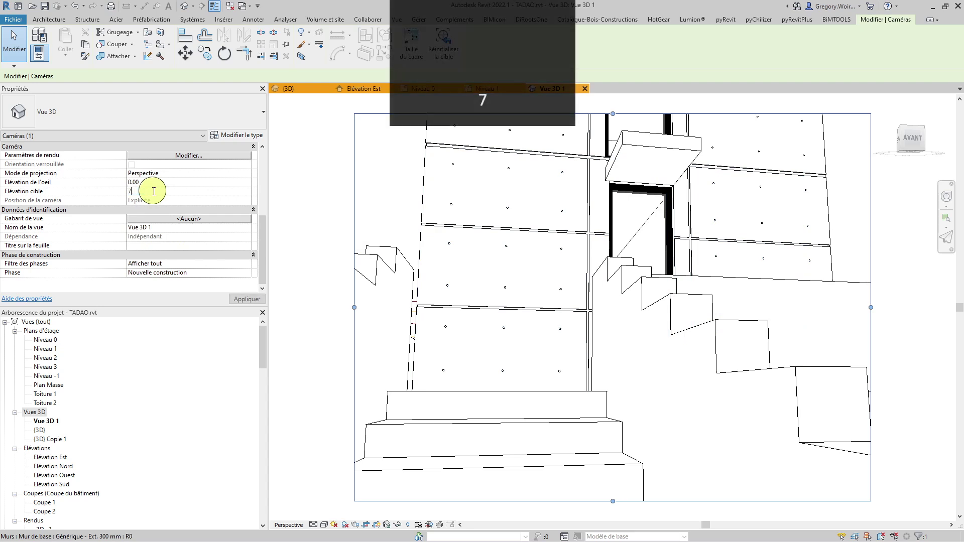
pyautogui.click(254, 299)
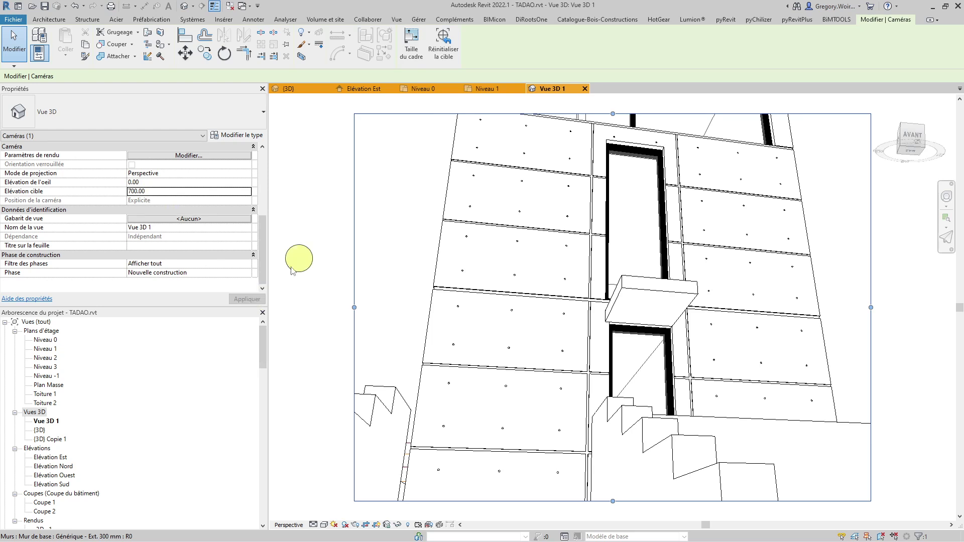
# Show the available ways of creating a 3D view
pyautogui.click(397, 19)
pyautogui.click(322, 56)
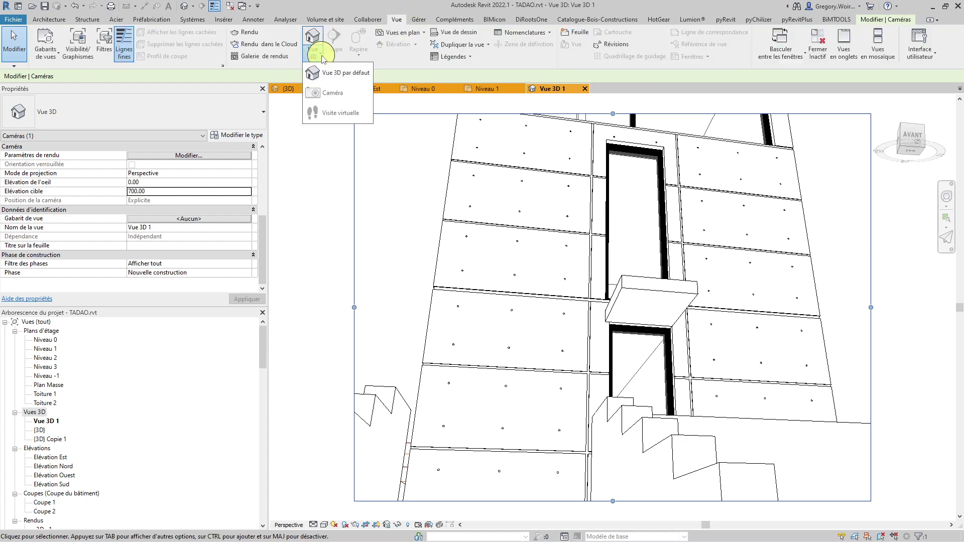